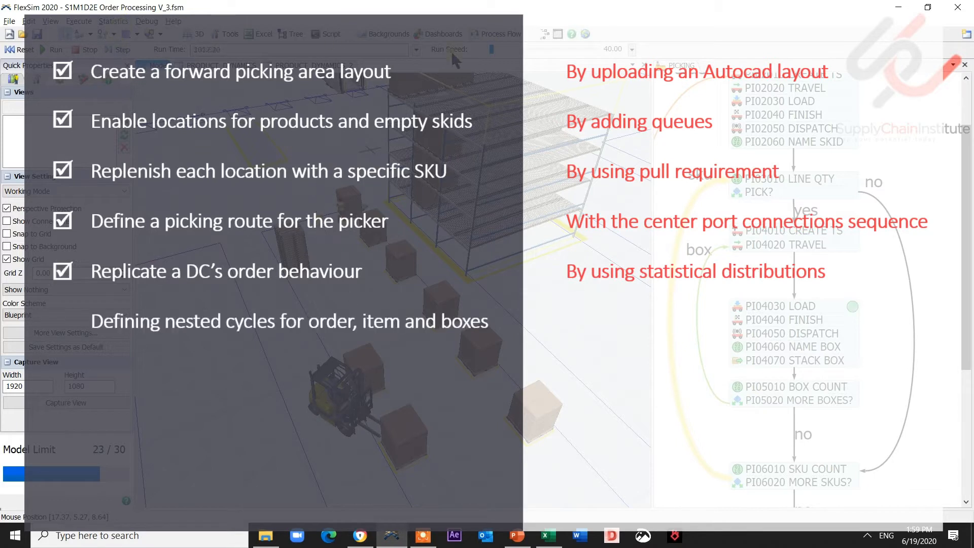
Drag the Run Speed slider left to slow the simulation to about 5.27.
{"action": "left_click_drag", "start_coordinate": [490, 48], "coordinate": [487, 48]}
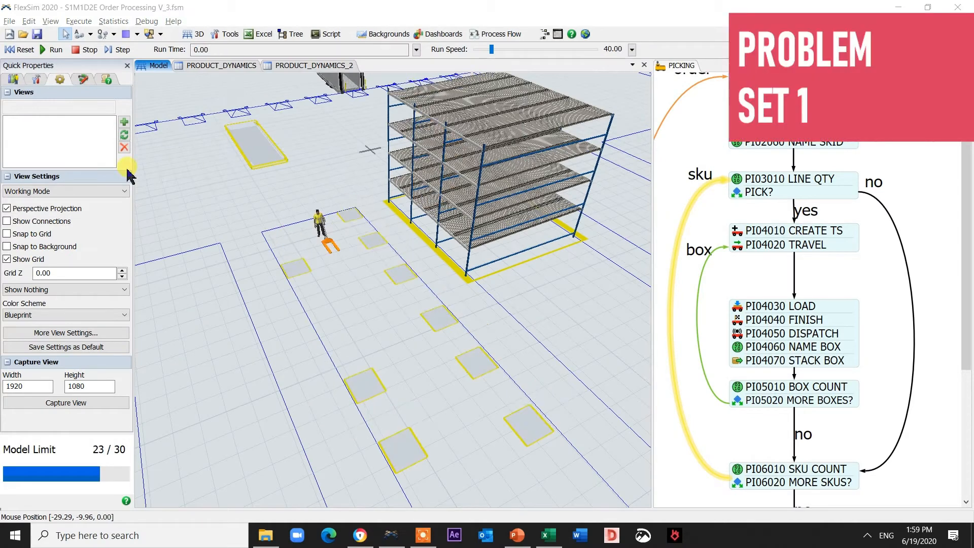
Reset the model to time zero, run it, and lower the run speed slightly.
{"action": "left_click", "coordinate": [31, 49]}
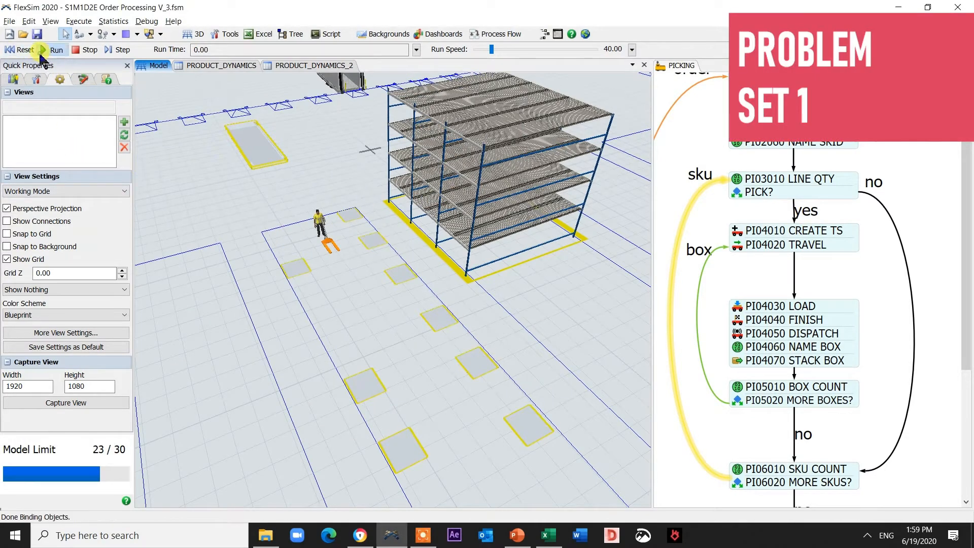
{"action": "left_click", "coordinate": [43, 50]}
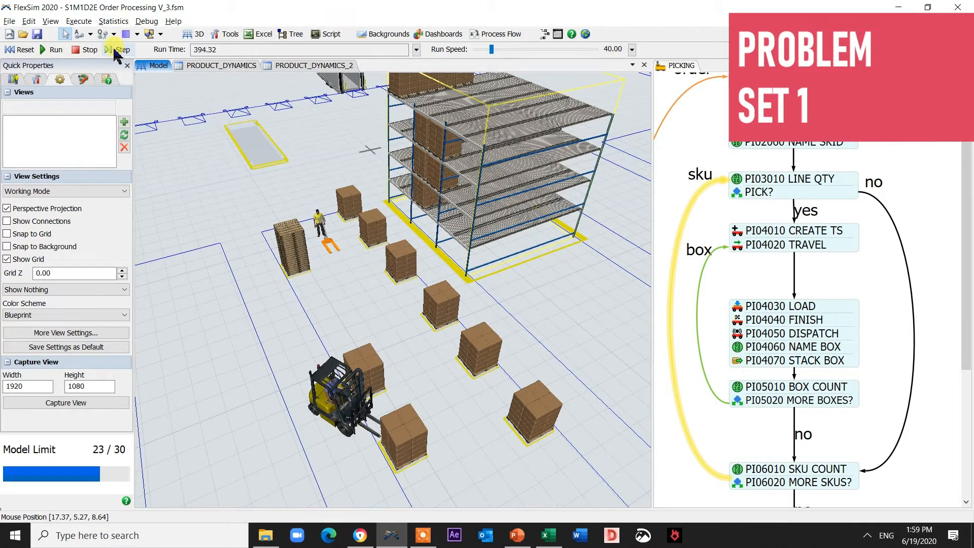
{"action": "left_click_drag", "start_coordinate": [491, 49], "coordinate": [484, 51]}
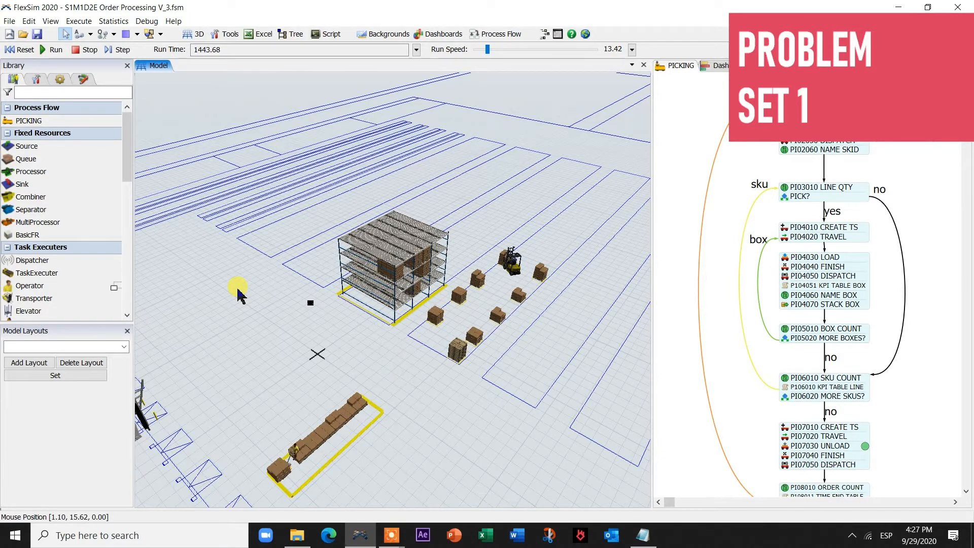
Review the PRODUCT_DYNAMICS_2 global table of 15 SKUs with max quantity 20, then close it.
{"action": "left_click", "coordinate": [36, 79]}
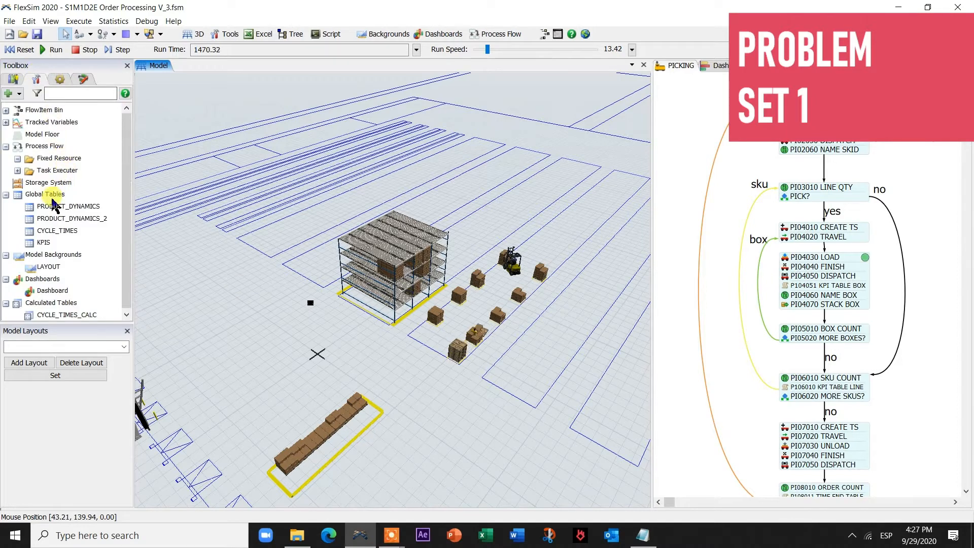
{"action": "double_click", "coordinate": [68, 218]}
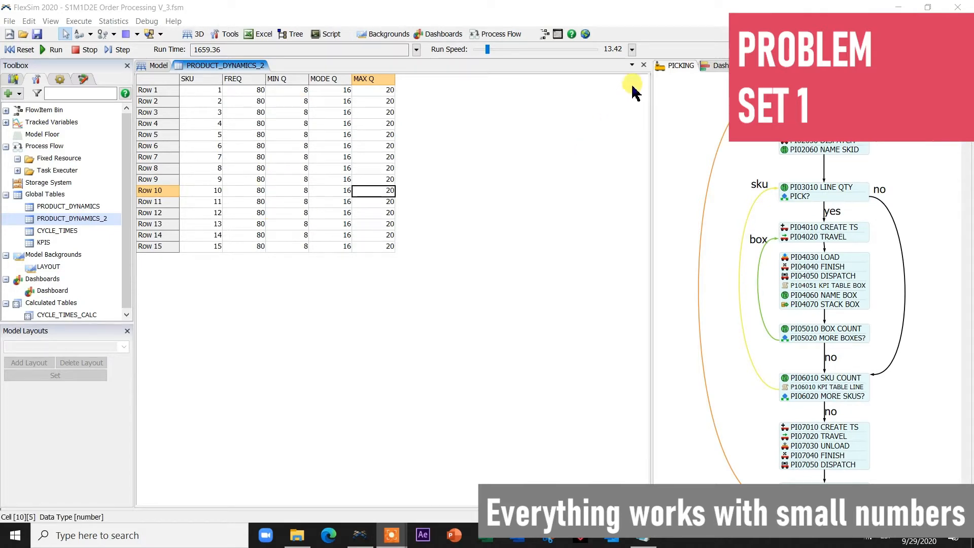
{"action": "left_click", "coordinate": [643, 66]}
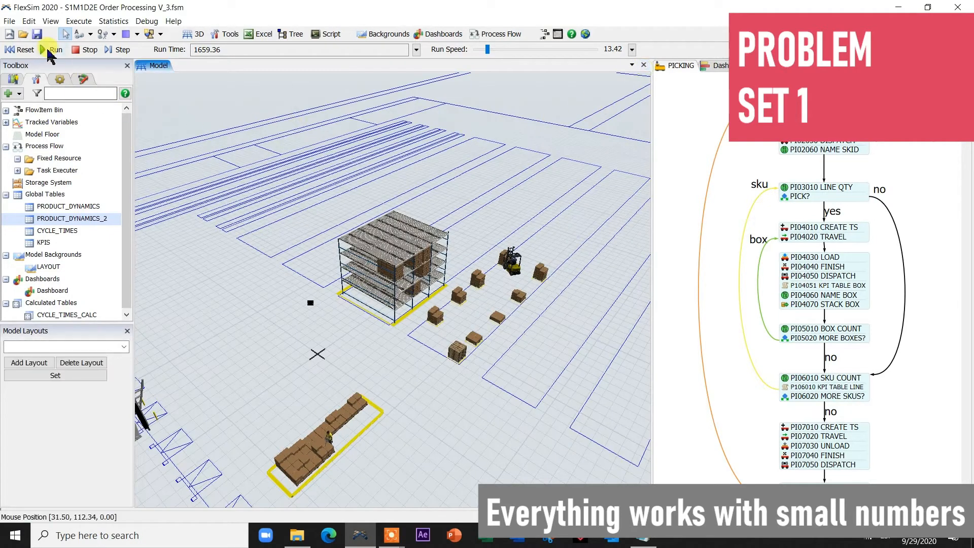
Reset and rerun the model at a faster speed, panning across the warehouse floor.
{"action": "left_click", "coordinate": [20, 49]}
{"action": "left_click", "coordinate": [50, 49]}
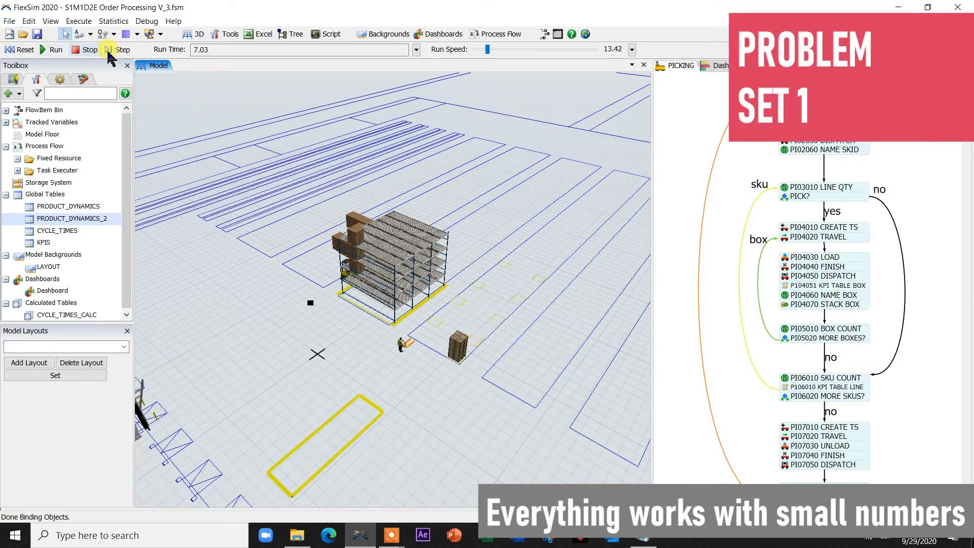
{"action": "left_click_drag", "start_coordinate": [486, 49], "coordinate": [493, 51]}
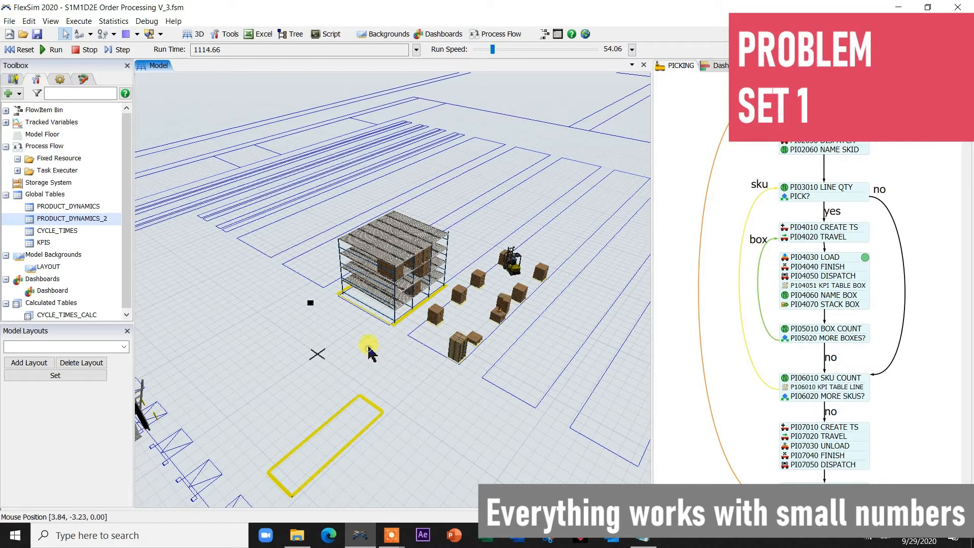
{"action": "scroll", "coordinate": [371, 350], "scroll_direction": "up", "scroll_amount": 3}
{"action": "left_click_drag", "start_coordinate": [397, 330], "coordinate": [315, 321]}
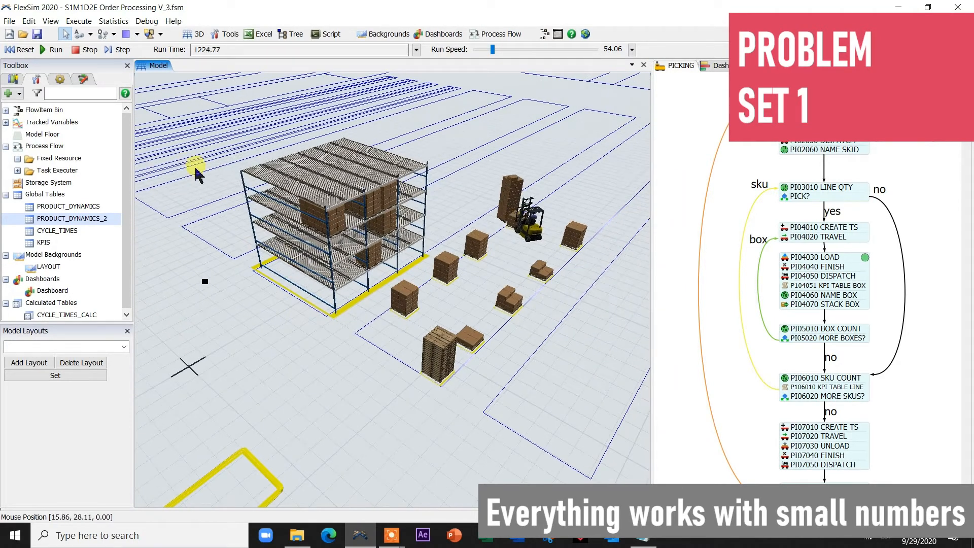
Pause to orbit the view over the rack and picking area, then resume until the Task Error appears.
{"action": "left_click", "coordinate": [94, 49]}
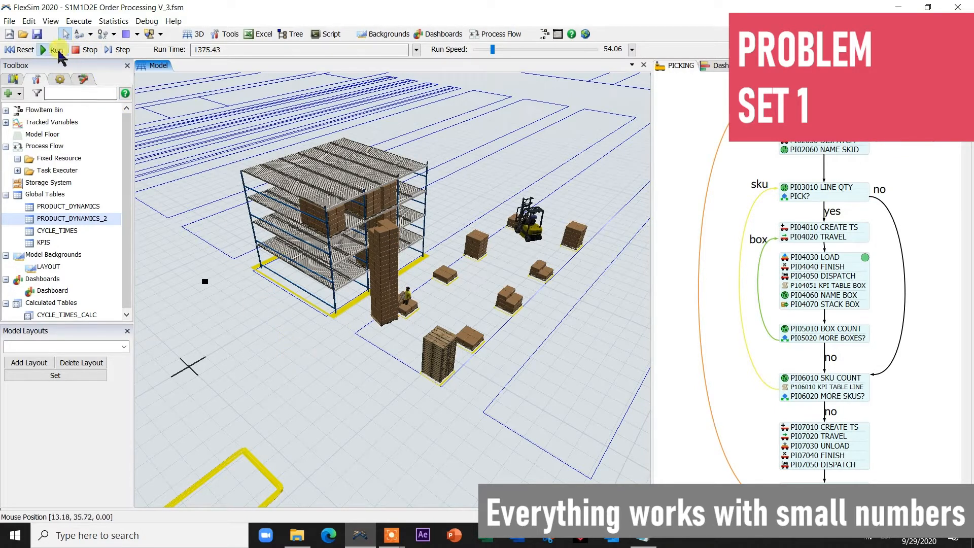
{"action": "left_click", "coordinate": [57, 49]}
{"action": "left_click", "coordinate": [81, 51]}
{"action": "right_click_drag", "start_coordinate": [284, 338], "coordinate": [393, 332]}
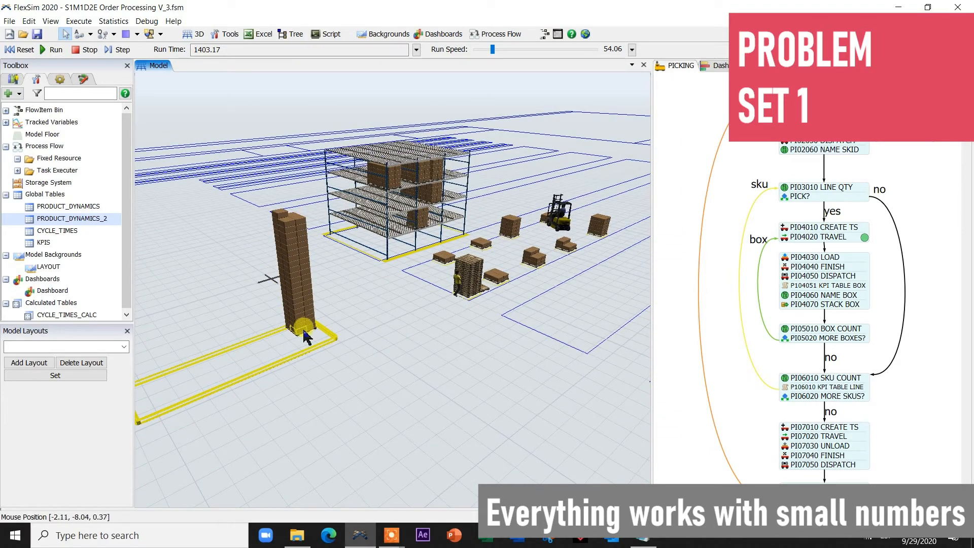
{"action": "right_click_drag", "start_coordinate": [364, 309], "coordinate": [374, 326]}
{"action": "left_click_drag", "start_coordinate": [393, 300], "coordinate": [379, 320]}
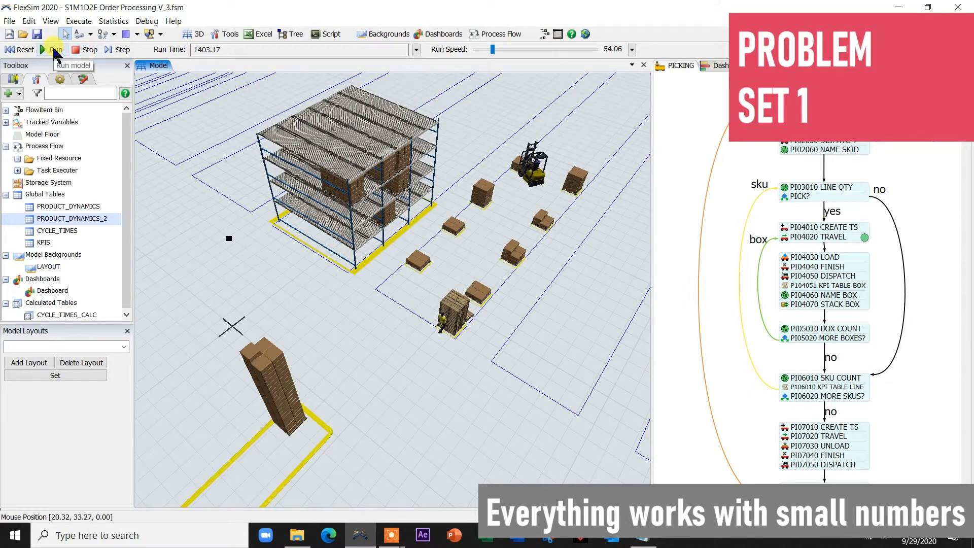
{"action": "left_click", "coordinate": [55, 50]}
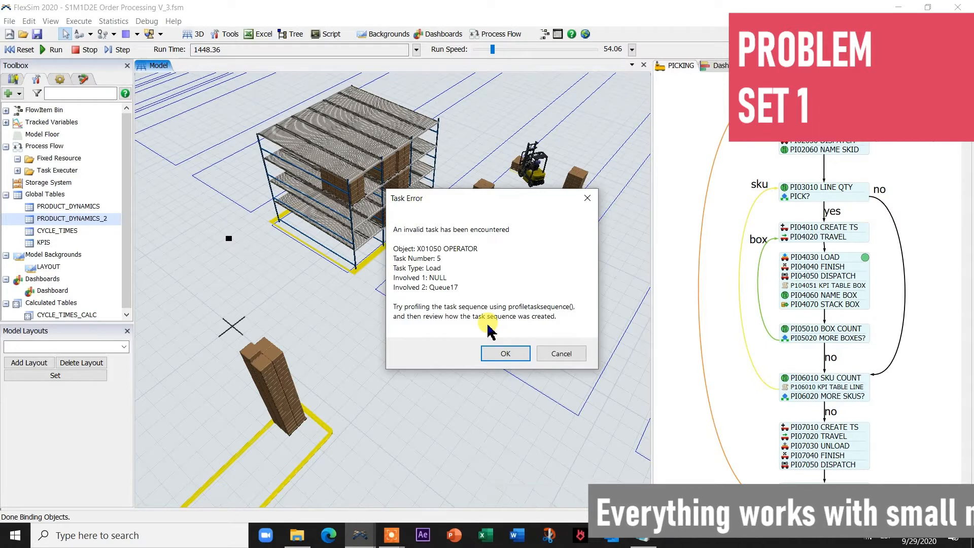
Dismiss the Task Error and zoom in on the picking area.
{"action": "left_click", "coordinate": [560, 353]}
{"action": "scroll", "coordinate": [517, 274], "scroll_direction": "up", "scroll_amount": 5}
{"action": "scroll", "coordinate": [533, 304], "scroll_direction": "up", "scroll_amount": 6}
{"action": "scroll", "coordinate": [314, 256], "scroll_direction": "down", "scroll_amount": 5}
Select the operator beside the empty pallet and move it off the pallet.
{"action": "left_click", "coordinate": [401, 268]}
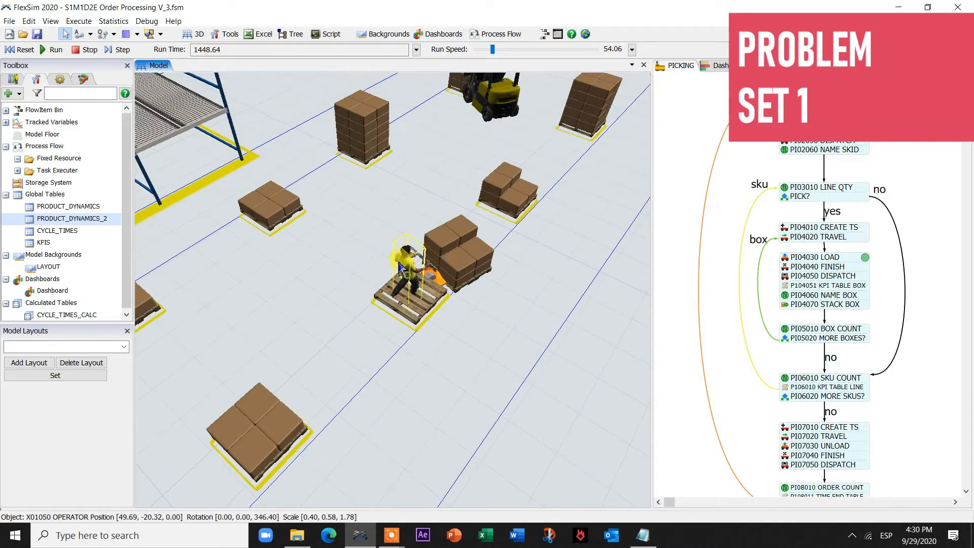
{"action": "key", "text": "ctrl+z"}
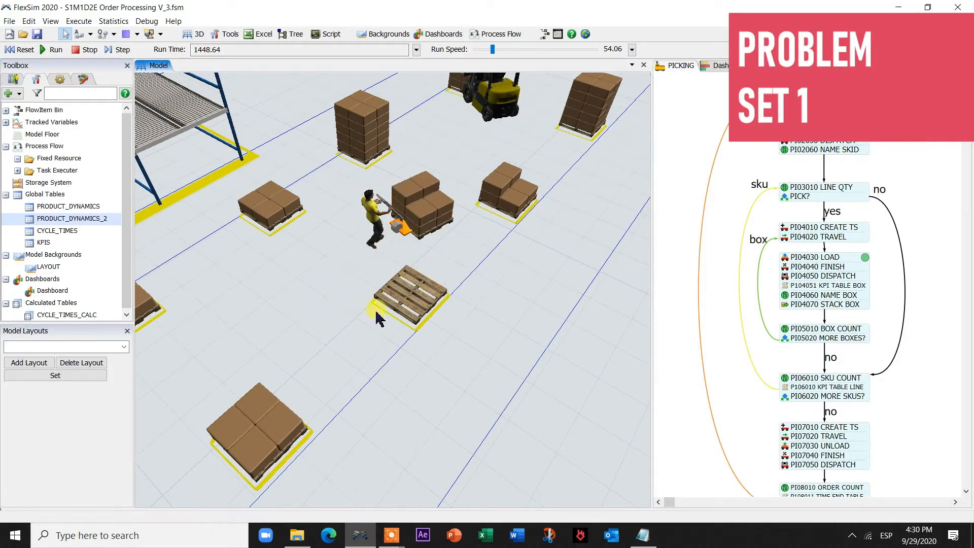
{"action": "left_click_drag", "start_coordinate": [442, 355], "coordinate": [440, 356]}
{"action": "scroll", "coordinate": [440, 357], "scroll_direction": "down", "scroll_amount": 3}
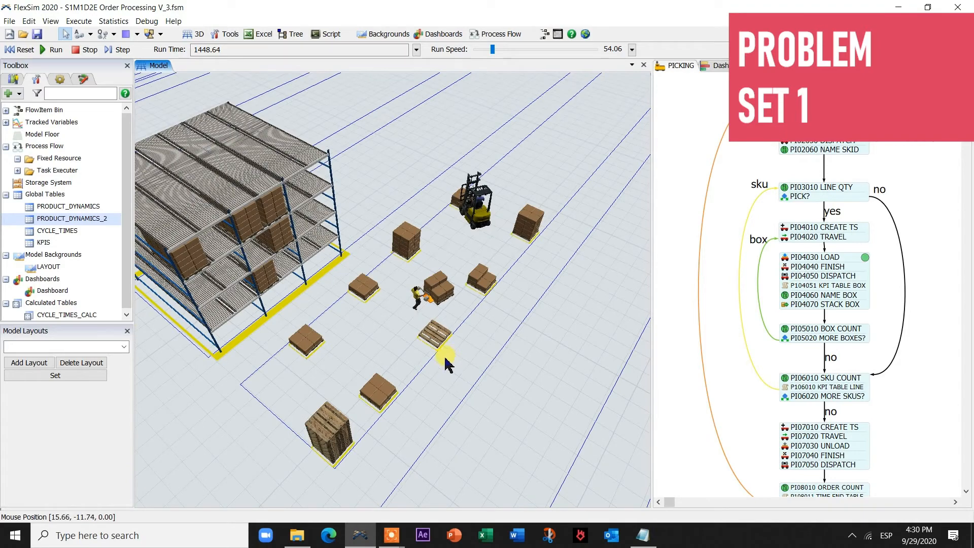
{"action": "scroll", "coordinate": [445, 364], "scroll_direction": "up", "scroll_amount": 4}
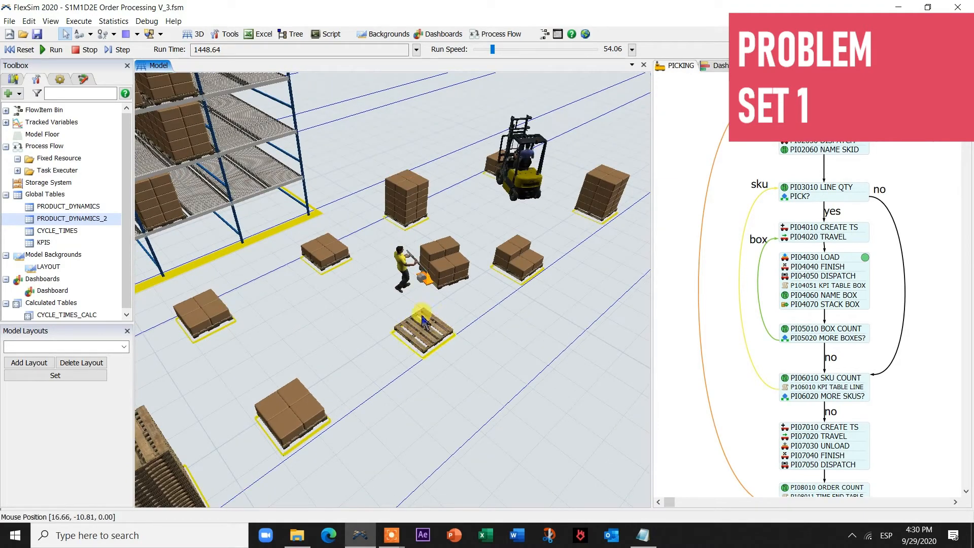
{"action": "scroll", "coordinate": [481, 371], "scroll_direction": "down", "scroll_amount": 5}
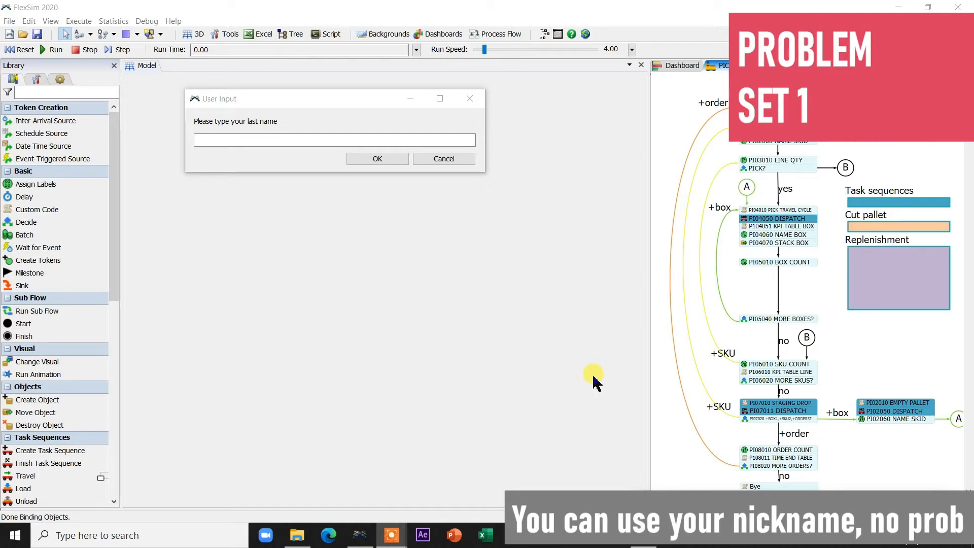
Enter the student's last name and first name in the User Input prompts, then select the storage rack.
{"action": "left_click", "coordinate": [231, 140]}
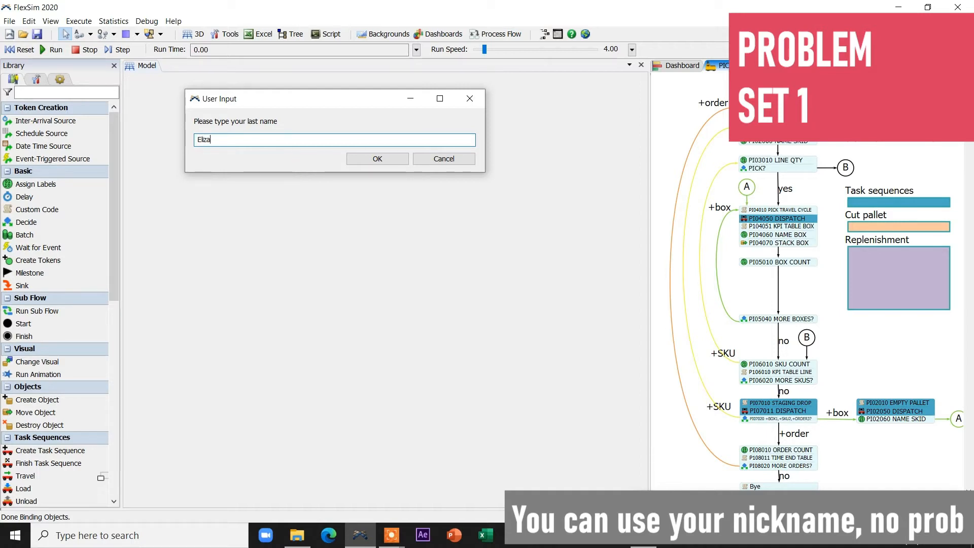
{"action": "left_click", "coordinate": [398, 159]}
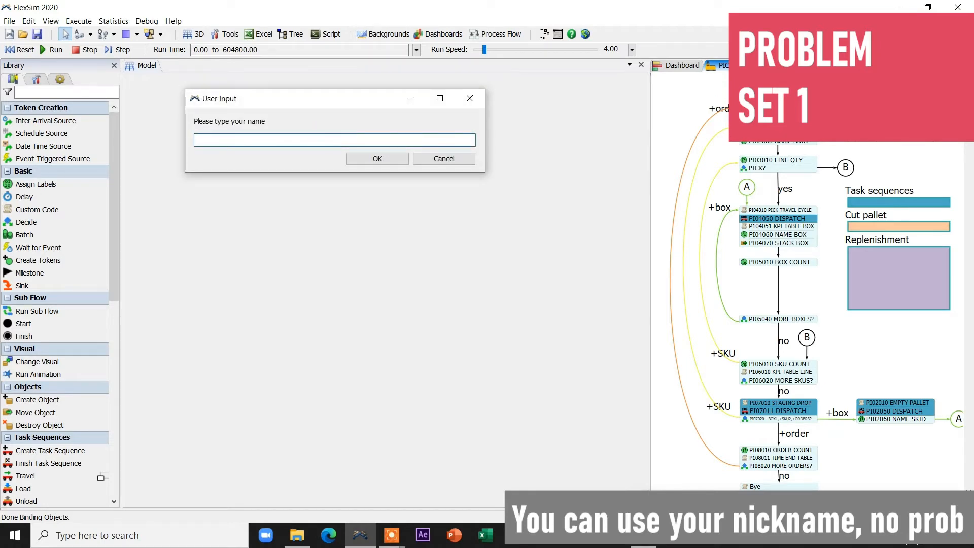
{"action": "left_click", "coordinate": [367, 160]}
{"action": "left_click", "coordinate": [376, 209]}
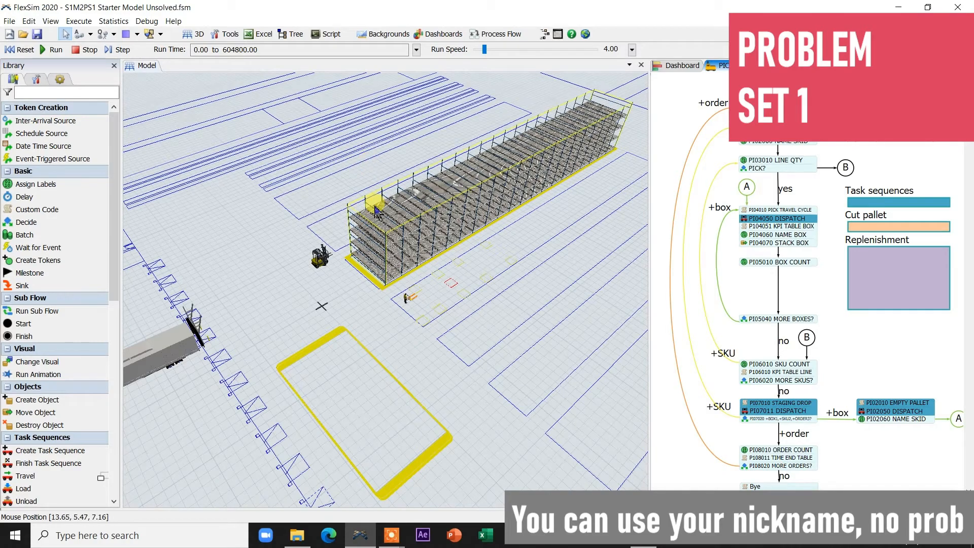
Rotate and tilt the 3D view so the rack runs diagonally, seen from above.
{"action": "left_click", "coordinate": [282, 225]}
{"action": "scroll", "coordinate": [285, 254], "scroll_direction": "down", "scroll_amount": 4}
{"action": "scroll", "coordinate": [281, 257], "scroll_direction": "up", "scroll_amount": 5}
{"action": "right_click_drag", "start_coordinate": [289, 268], "coordinate": [434, 280]}
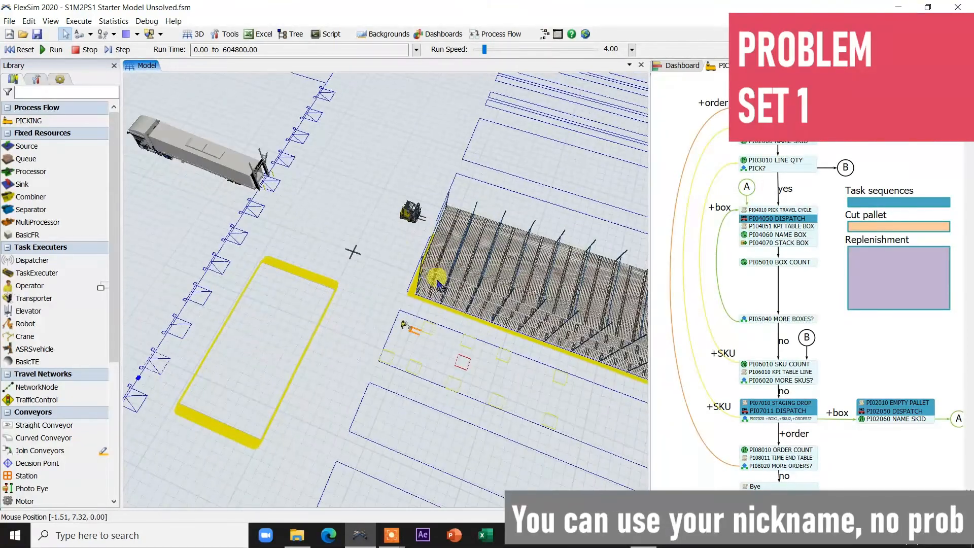
{"action": "right_click_drag", "start_coordinate": [378, 266], "coordinate": [411, 256]}
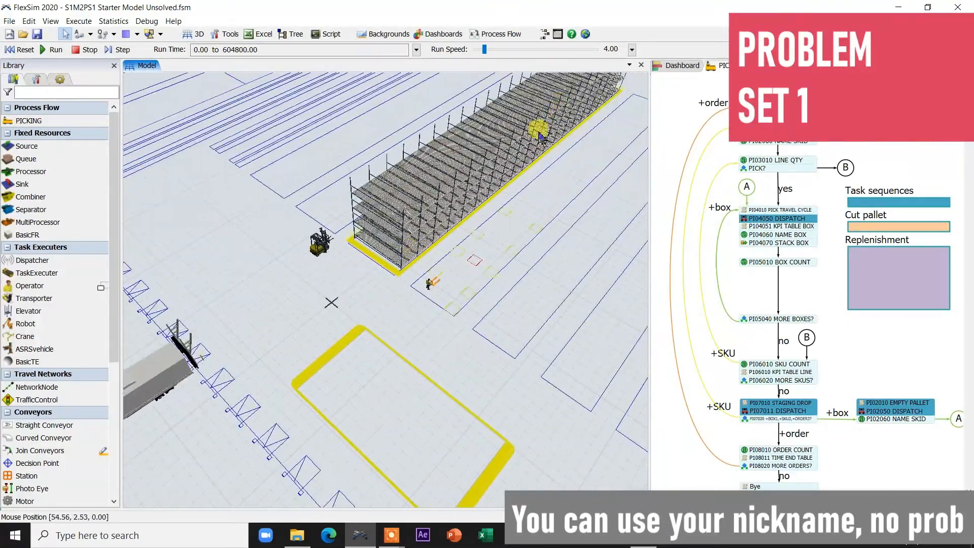
{"action": "scroll", "coordinate": [432, 246], "scroll_direction": "up", "scroll_amount": 5}
{"action": "right_click_drag", "start_coordinate": [379, 238], "coordinate": [449, 379]}
{"action": "scroll", "coordinate": [449, 380], "scroll_direction": "down", "scroll_amount": 2}
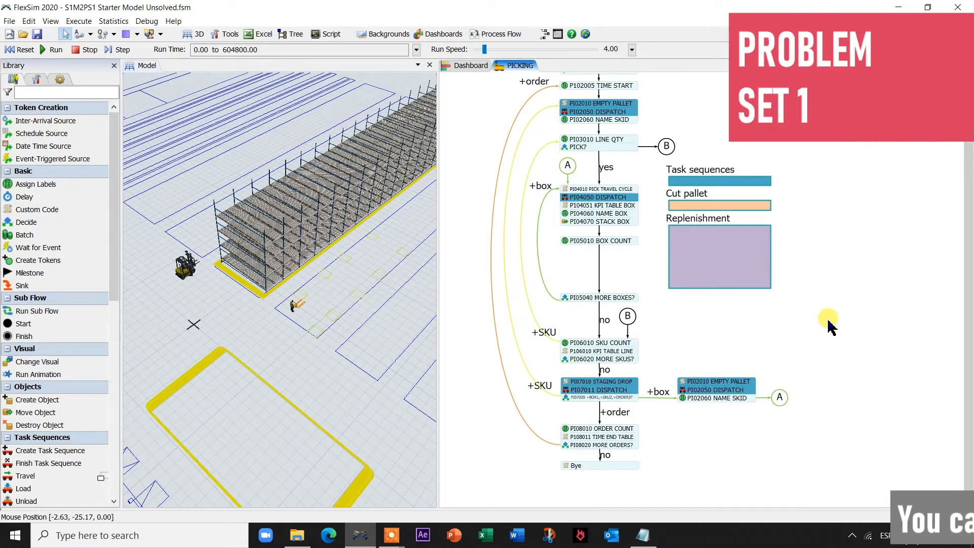
Pan through the PICKING process flow, checking the Replenishment box and its lower steps.
{"action": "left_click_drag", "start_coordinate": [828, 326], "coordinate": [860, 343]}
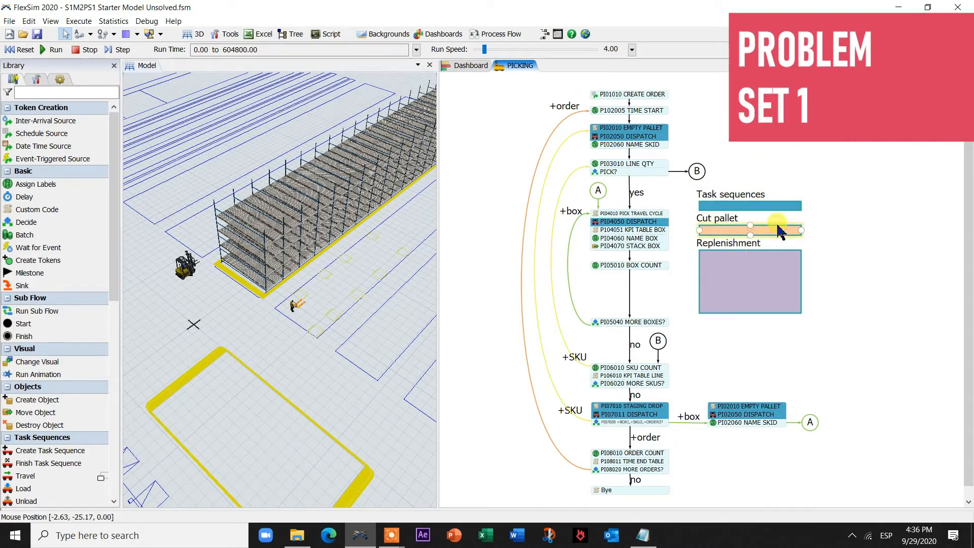
{"action": "left_click", "coordinate": [768, 257]}
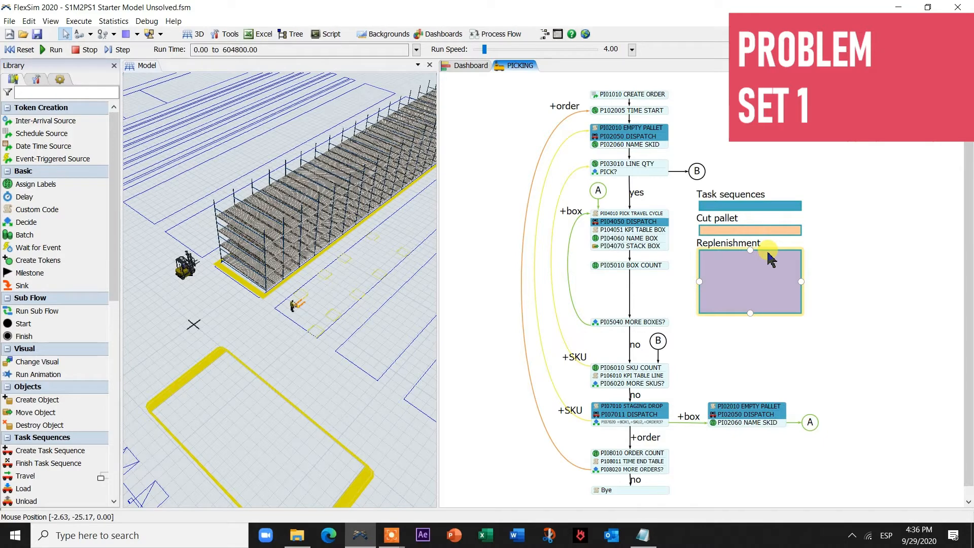
{"action": "left_click", "coordinate": [693, 224]}
{"action": "scroll", "coordinate": [496, 209], "scroll_direction": "up", "scroll_amount": 1}
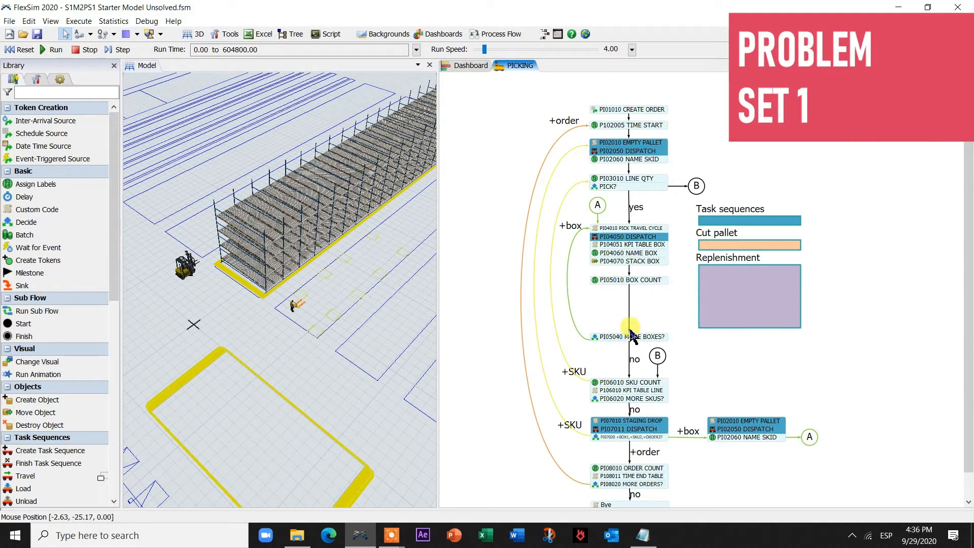
{"action": "left_click_drag", "start_coordinate": [750, 381], "coordinate": [762, 311]}
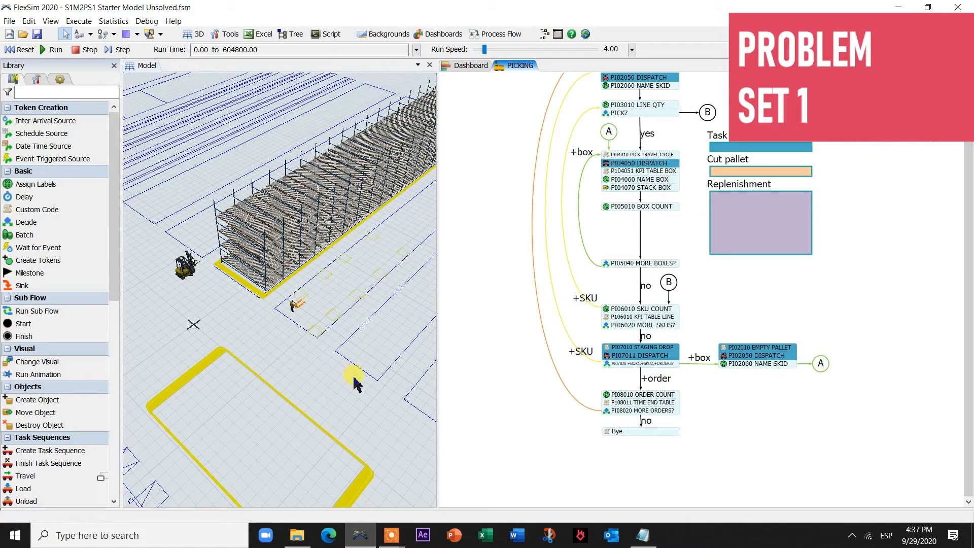
{"action": "left_click", "coordinate": [311, 387]}
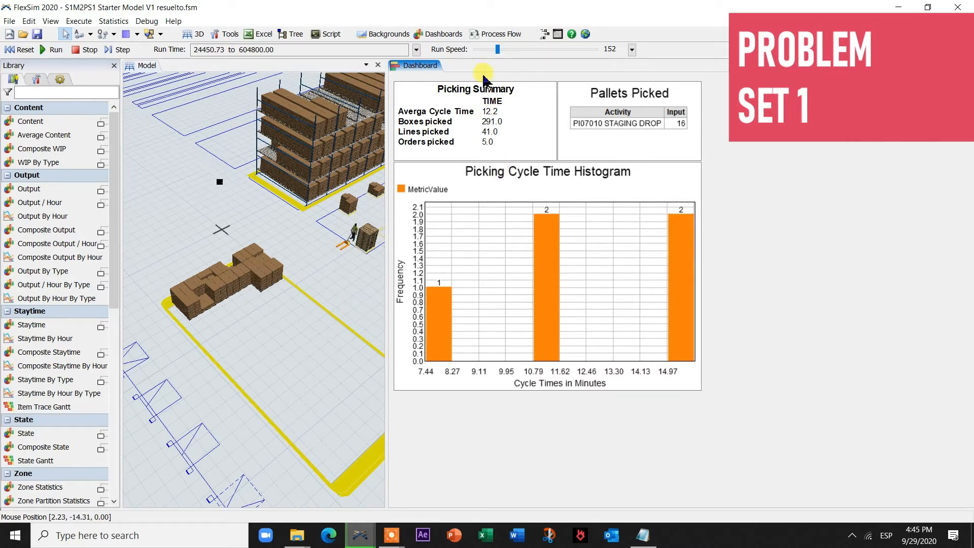
Raise the Run Speed to 344 while the solved model keeps running.
{"action": "left_click_drag", "start_coordinate": [498, 50], "coordinate": [503, 50]}
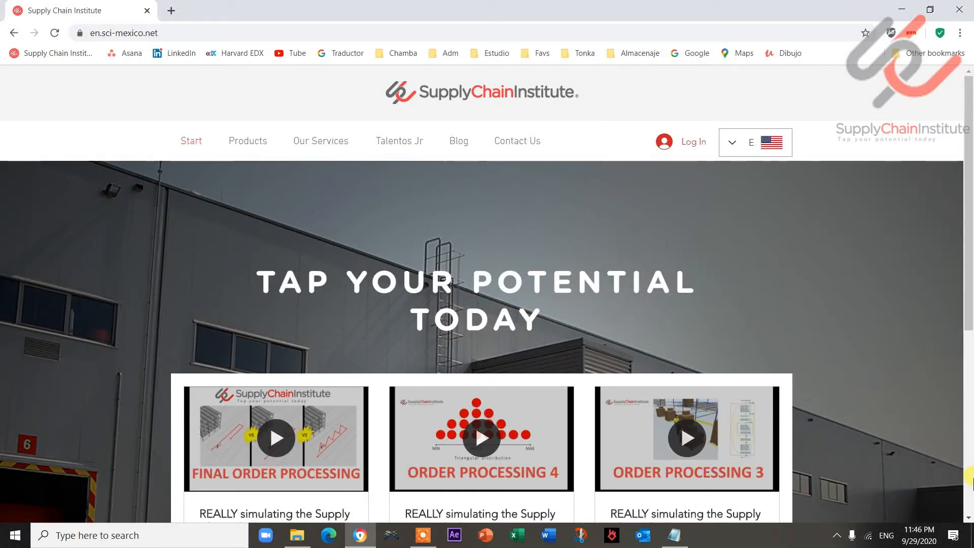
Log in to the Supply Chain Institute site with Google and open the Workspace page.
{"action": "left_click", "coordinate": [694, 142]}
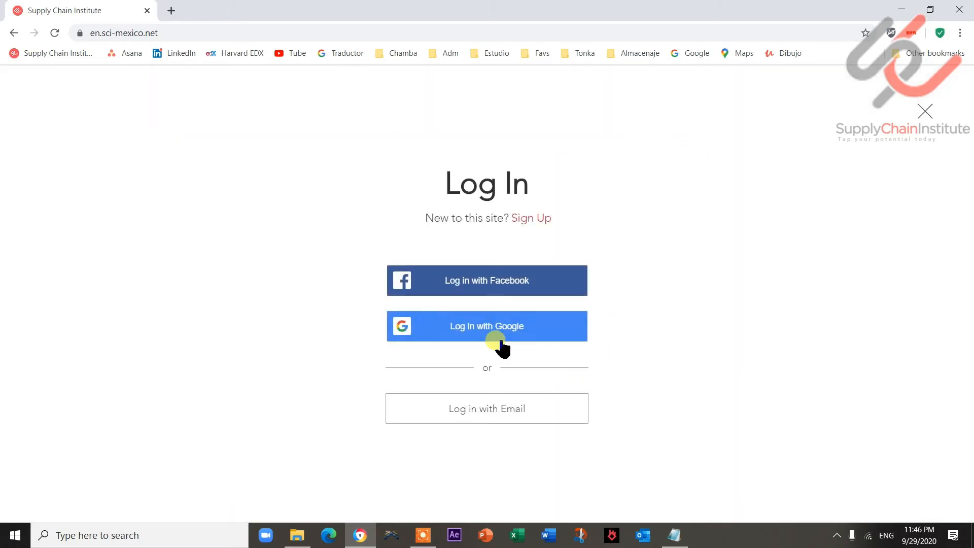
{"action": "left_click", "coordinate": [500, 344]}
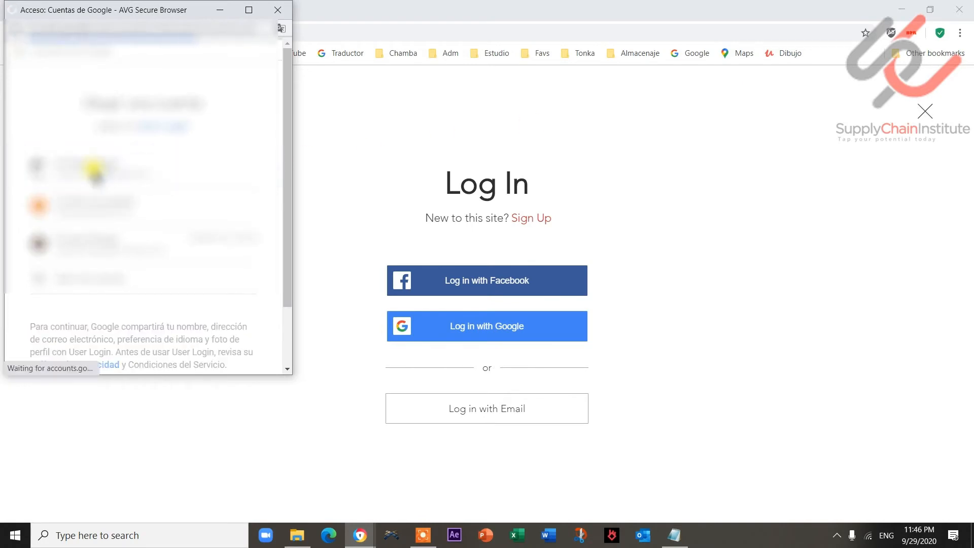
{"action": "left_click", "coordinate": [95, 170]}
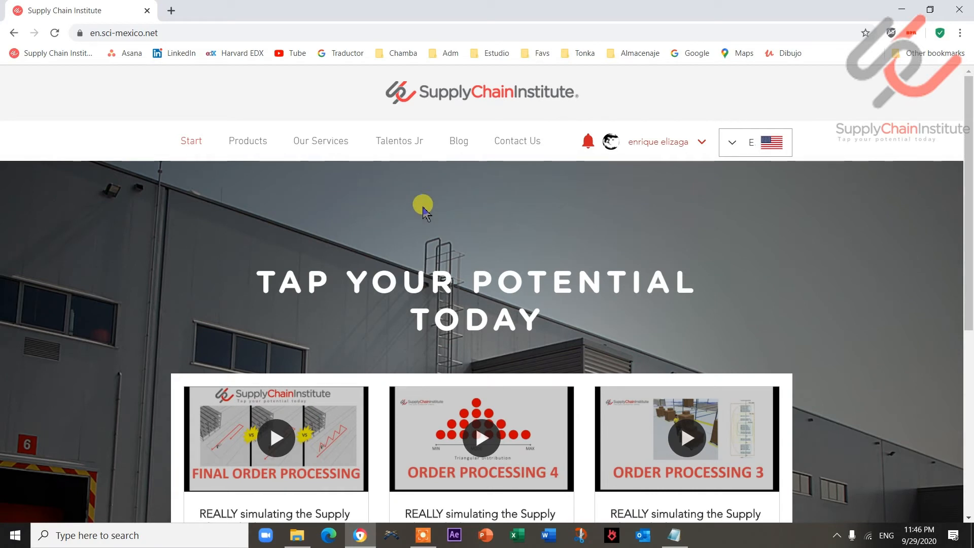
{"action": "left_click", "coordinate": [703, 143]}
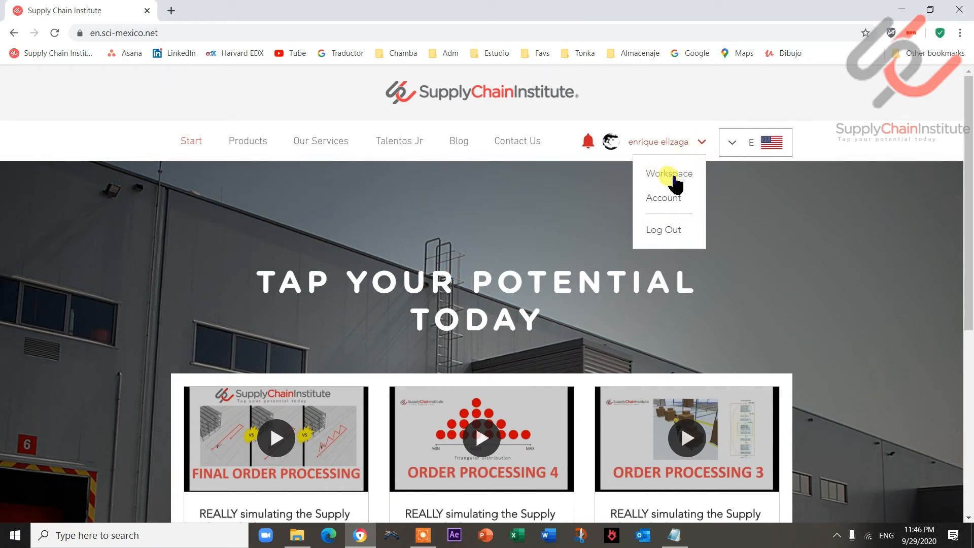
{"action": "left_click", "coordinate": [674, 178]}
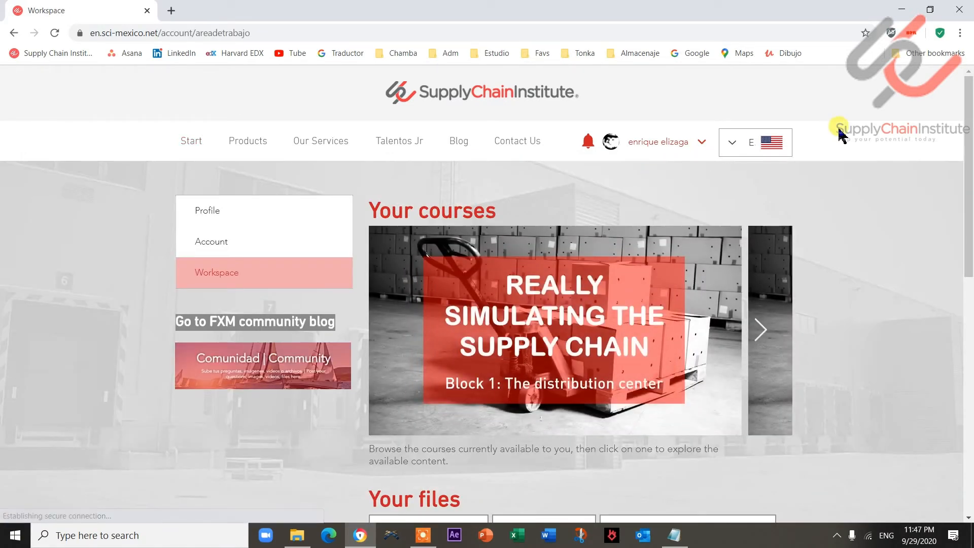
Advance the course carousel twice to Block 2: Yard and scroll down to Your passcodes.
{"action": "scroll", "coordinate": [852, 141], "scroll_direction": "down", "scroll_amount": 4}
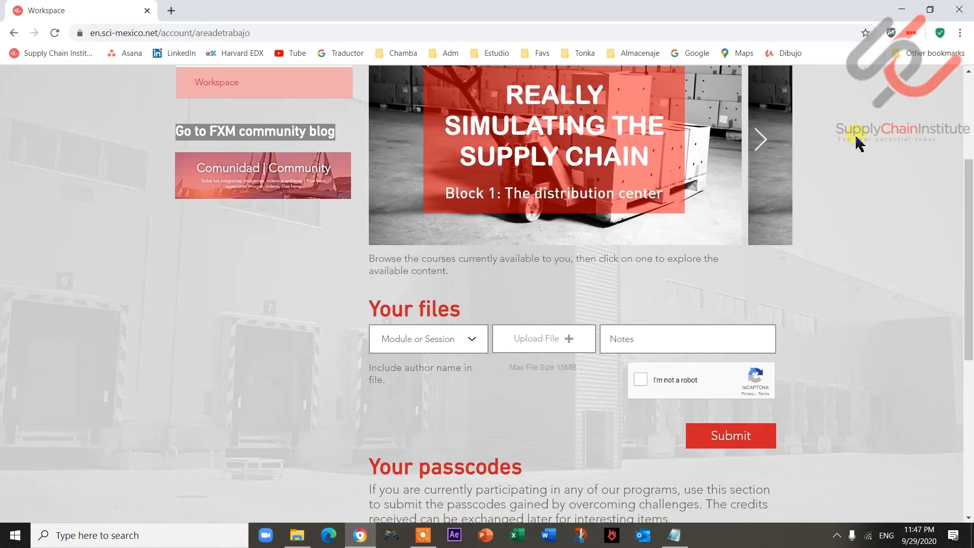
{"action": "scroll", "coordinate": [857, 143], "scroll_direction": "up", "scroll_amount": 3}
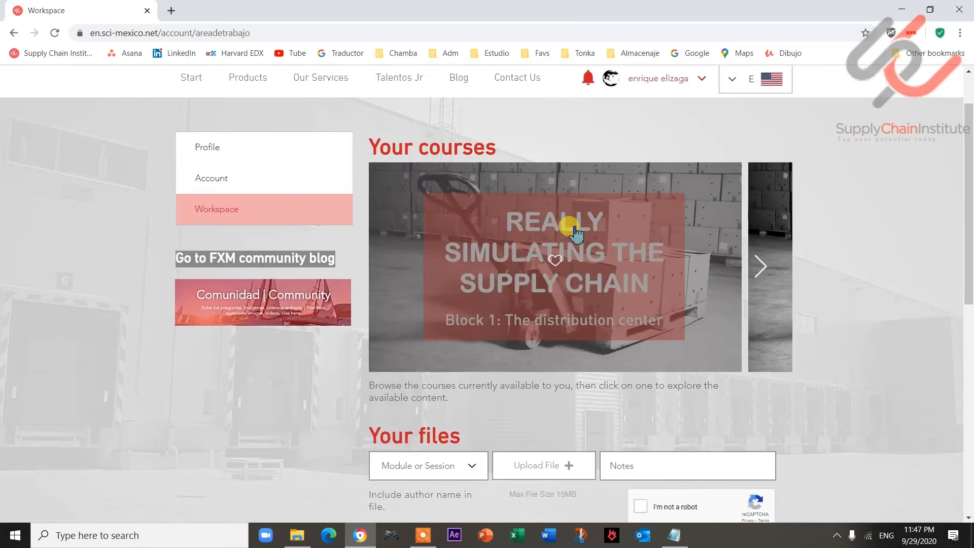
{"action": "left_click", "coordinate": [760, 266]}
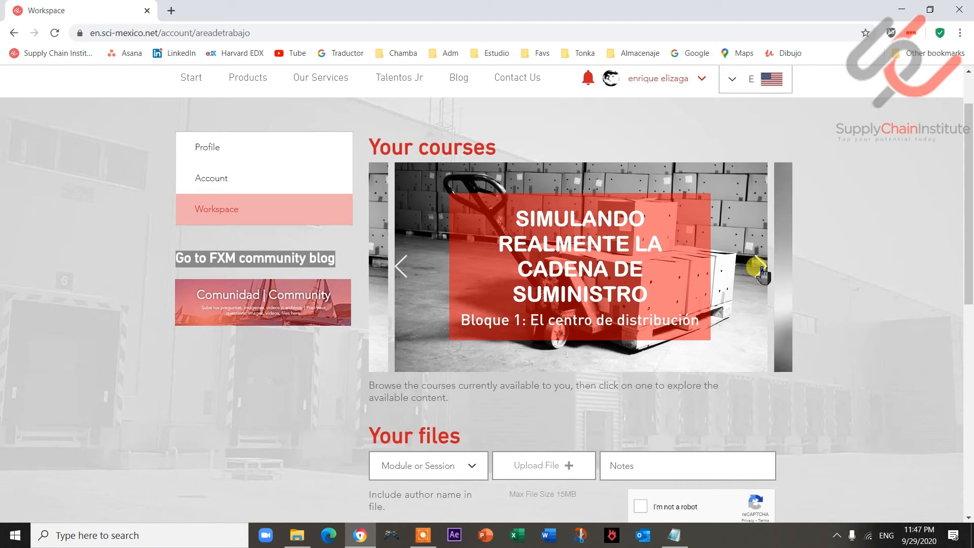
{"action": "left_click", "coordinate": [760, 266]}
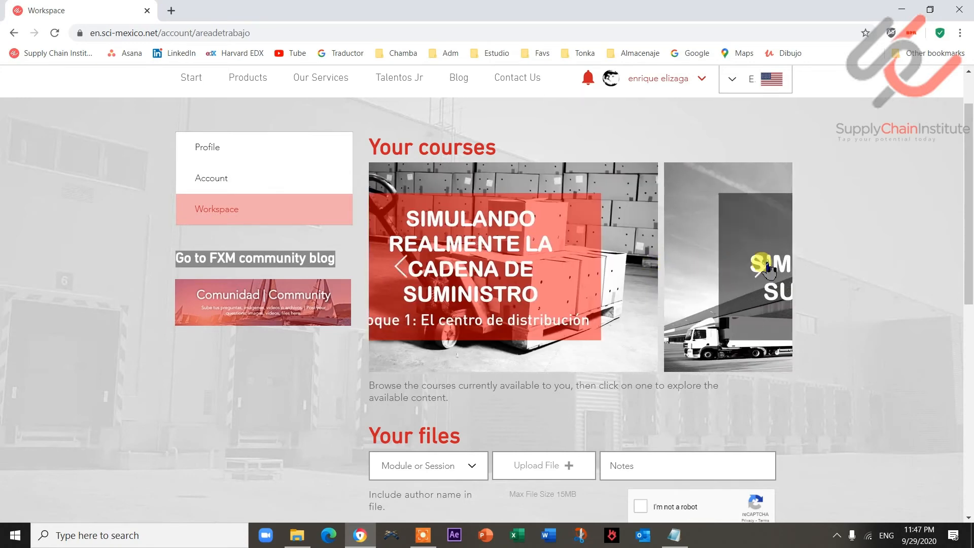
{"action": "scroll", "coordinate": [791, 299], "scroll_direction": "down", "scroll_amount": 3}
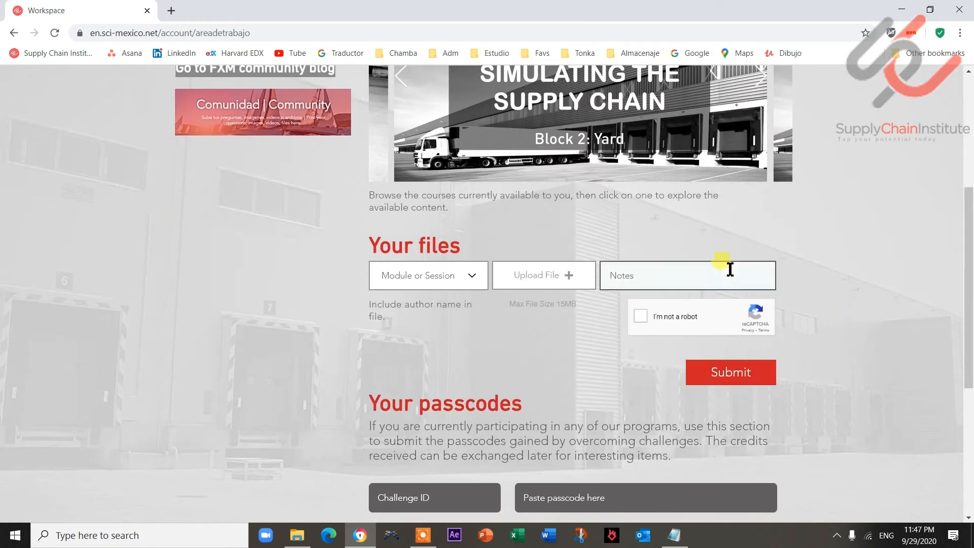
{"action": "scroll", "coordinate": [350, 238], "scroll_direction": "down", "scroll_amount": 1}
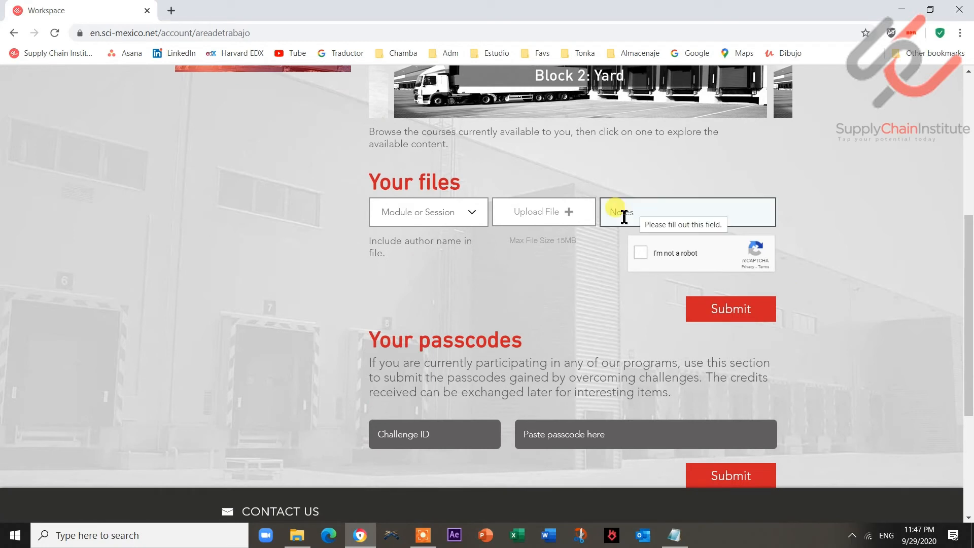
{"action": "scroll", "coordinate": [619, 211], "scroll_direction": "down", "scroll_amount": 2}
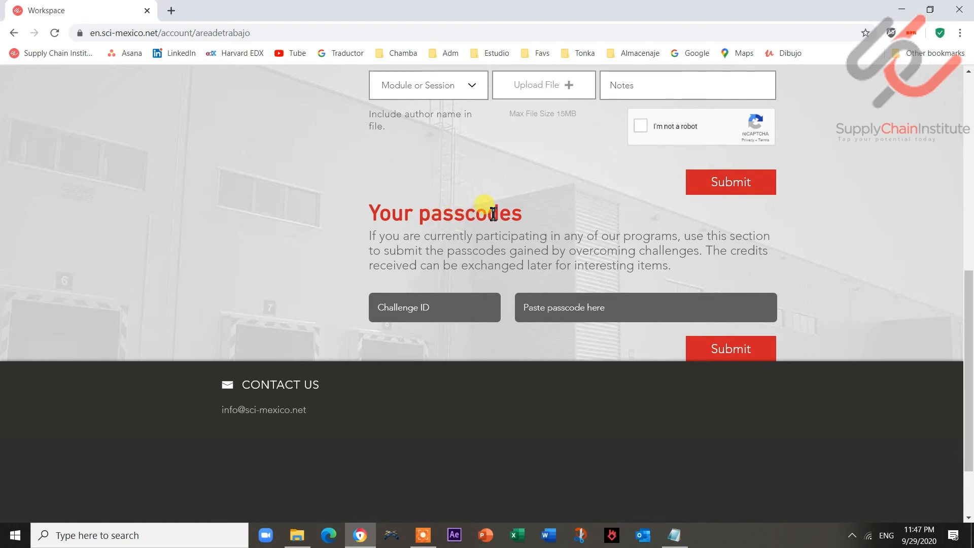
Enter Challenge ID Problem Set 1 with the model's passcode, submit, and select the confirmation message.
{"action": "left_click", "coordinate": [421, 308]}
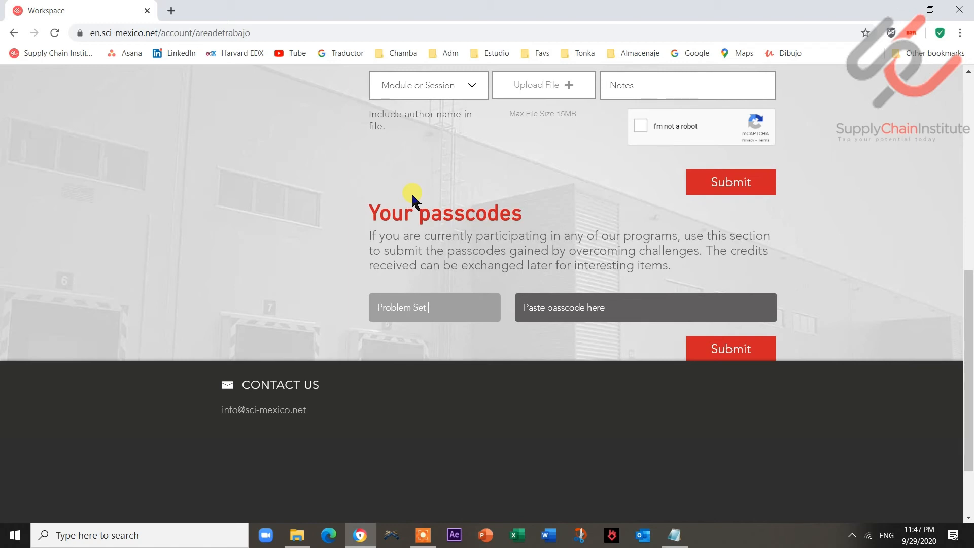
{"action": "left_click", "coordinate": [542, 306]}
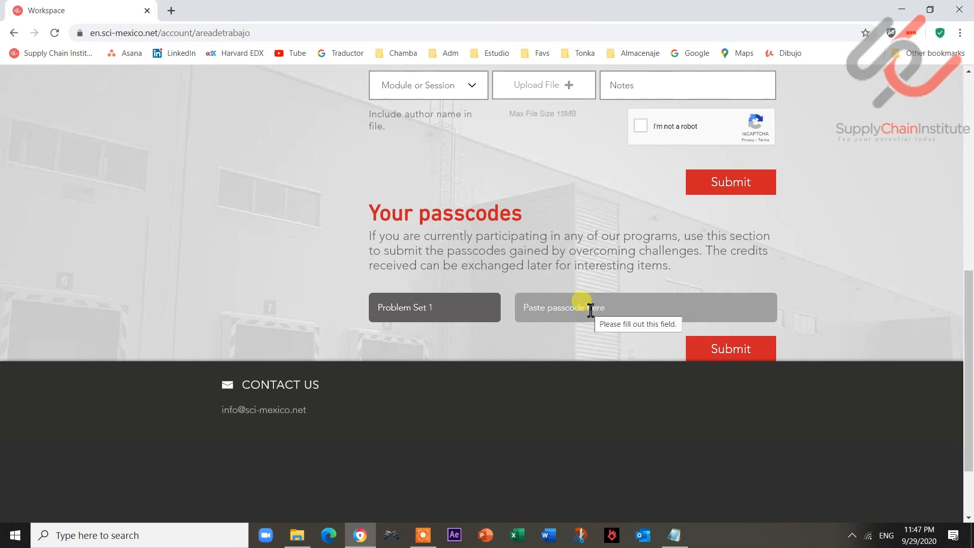
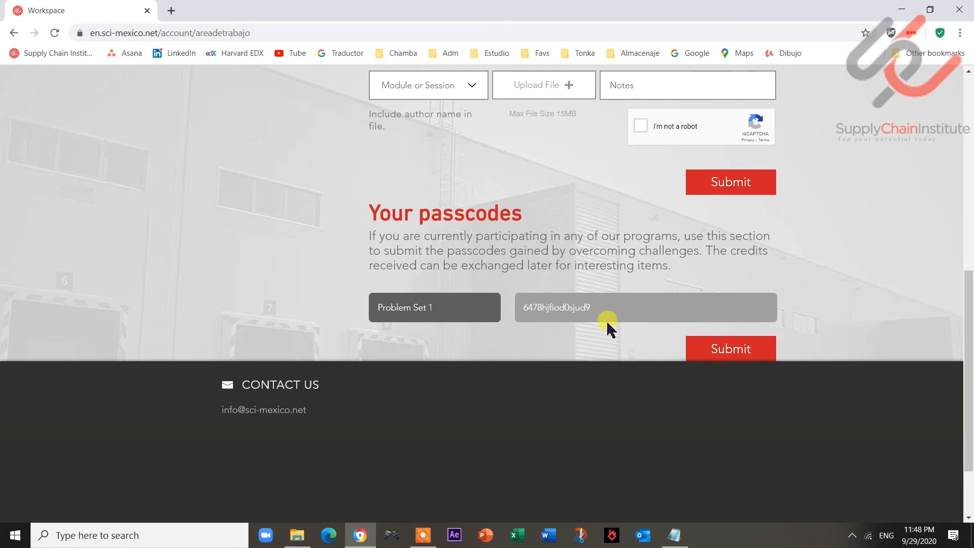
{"action": "left_click", "coordinate": [732, 348]}
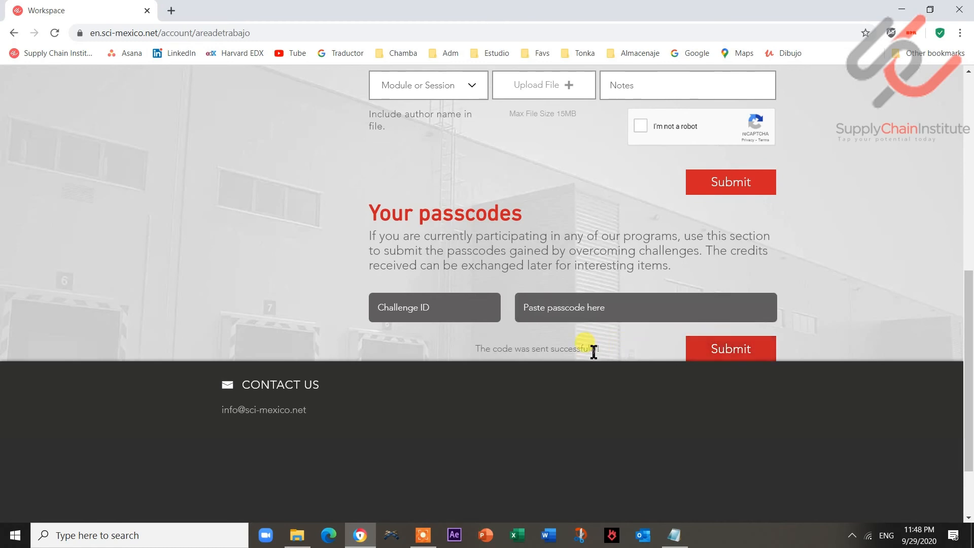
{"action": "left_click_drag", "start_coordinate": [474, 348], "coordinate": [590, 357]}
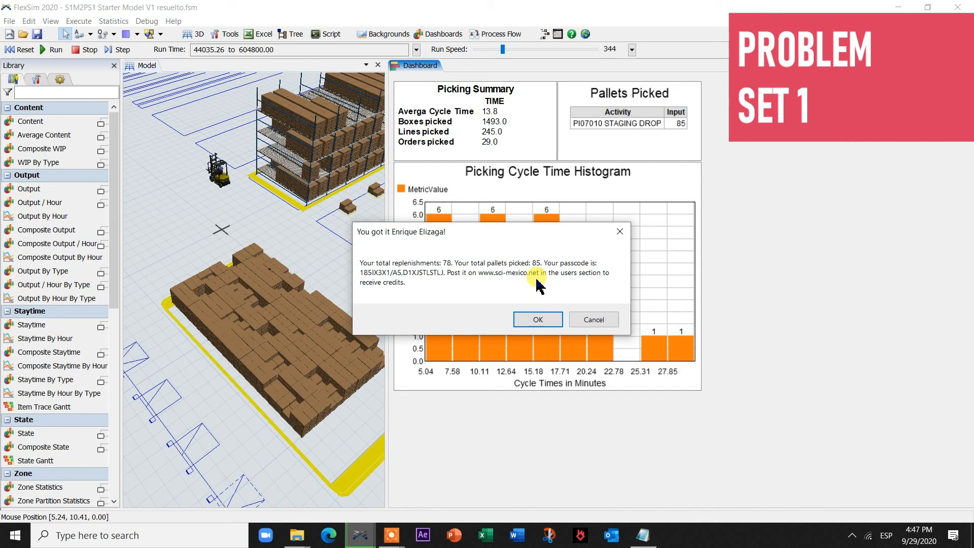
Close the passcode message, stop the simulation at 44045.79, and close the FlexSim window.
{"action": "left_click", "coordinate": [537, 319]}
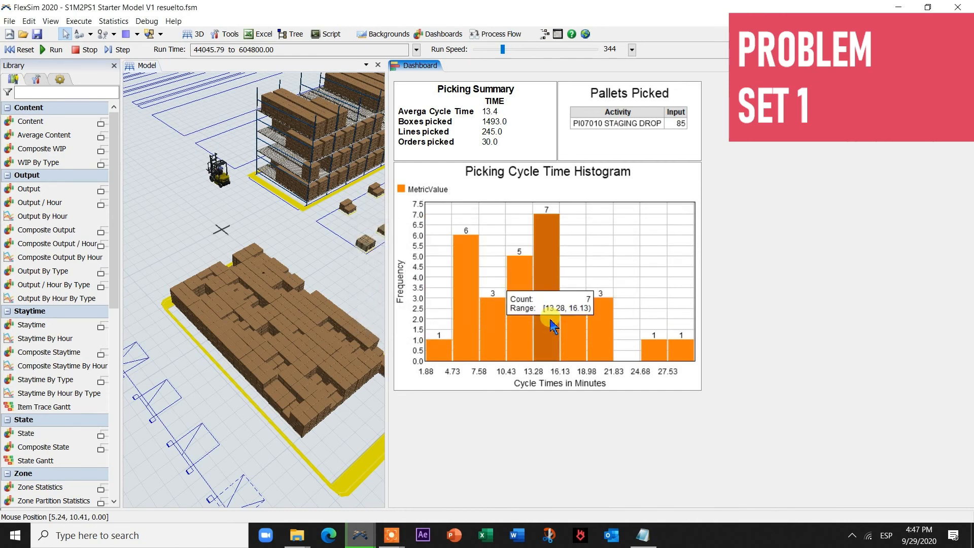
{"action": "left_click", "coordinate": [91, 51]}
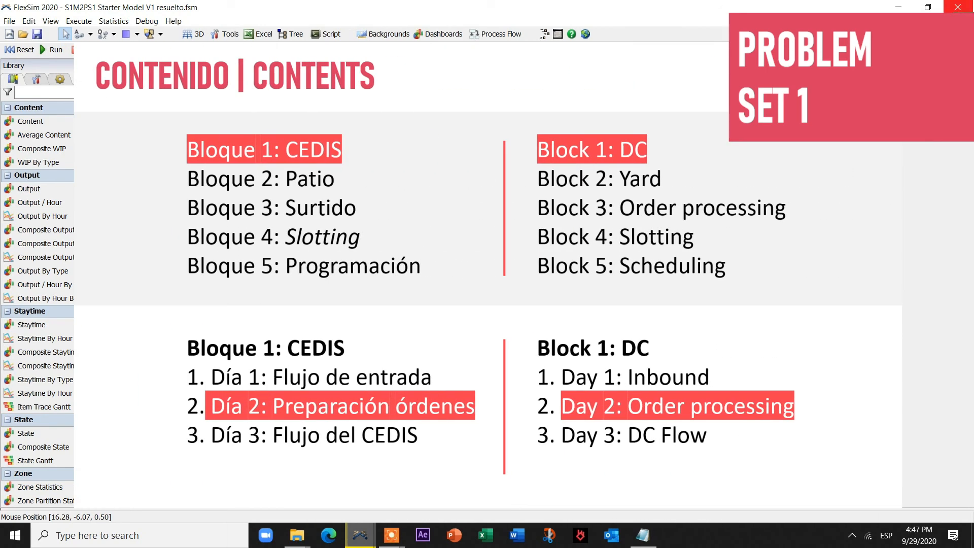
{"action": "left_click", "coordinate": [957, 7]}
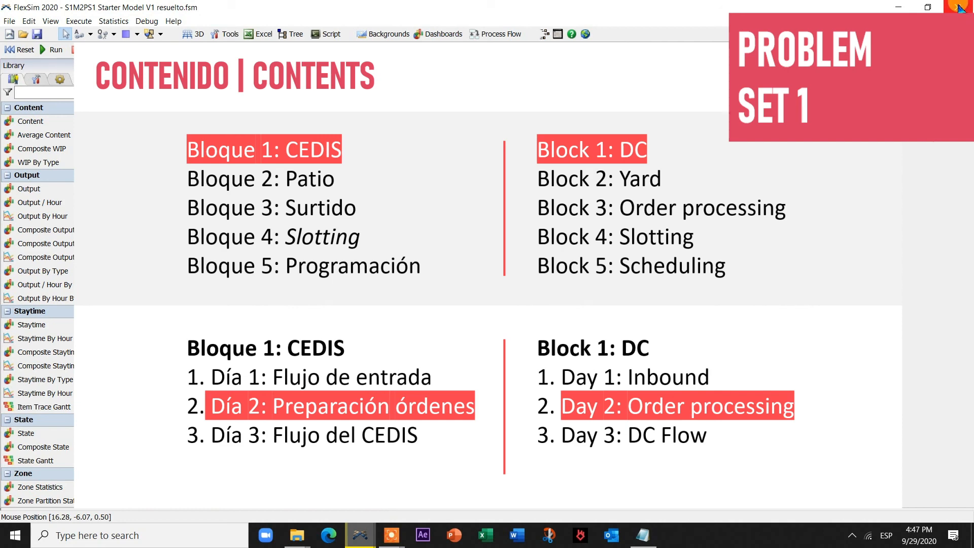